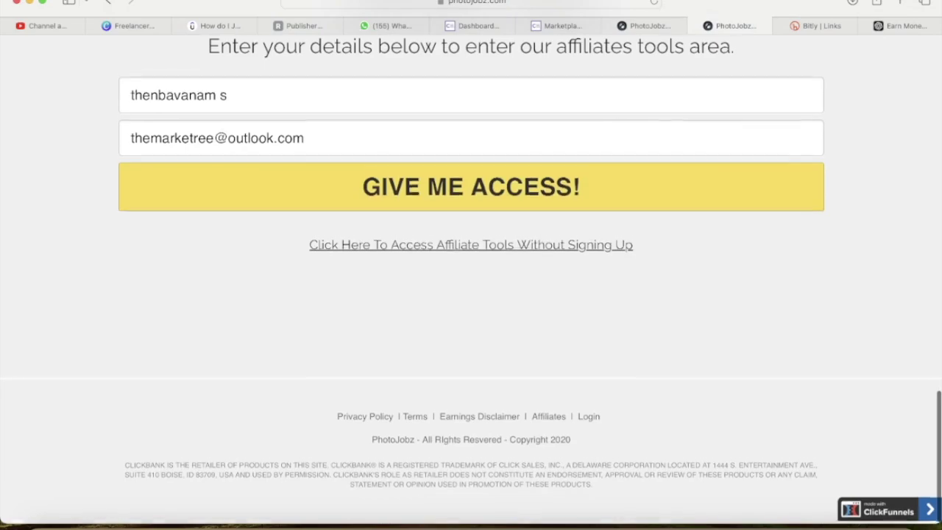
Review the commission terms on the PhotoJobz affiliate page and read through the PhotoJobz sales page.
scroll(471, 280, "up", 6)
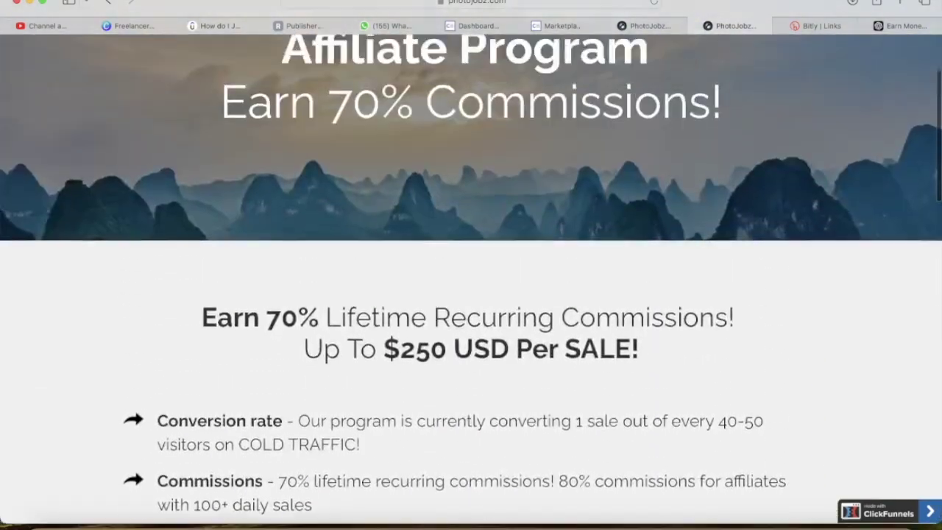
scroll(471, 280, "down", 5)
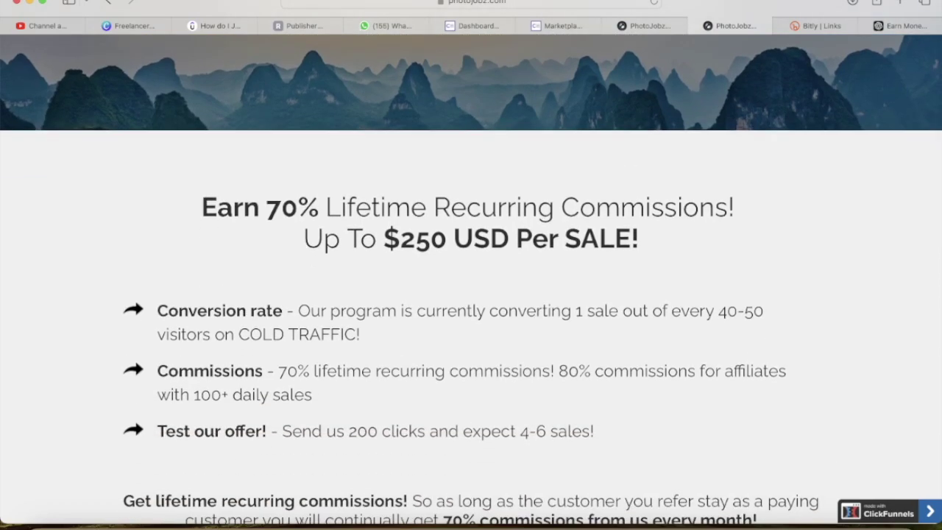
scroll(471, 280, "down", 3)
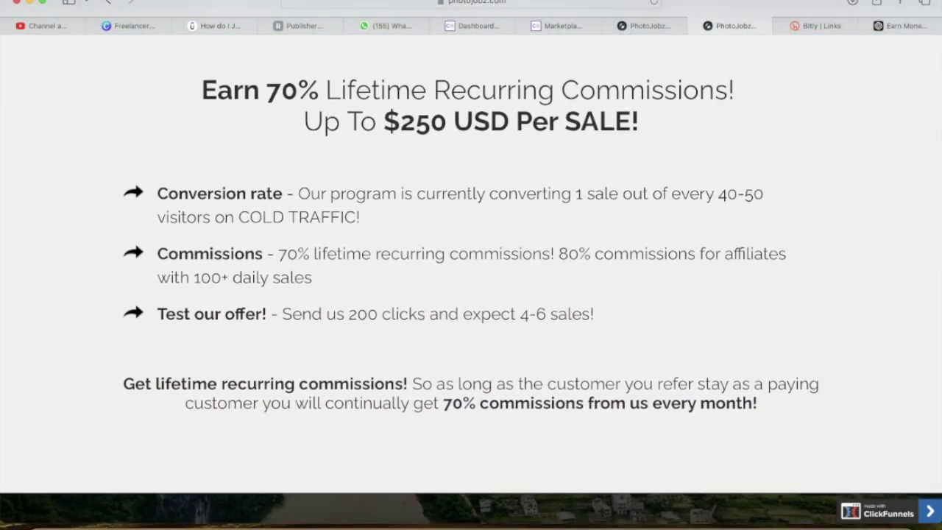
left_click(648, 27)
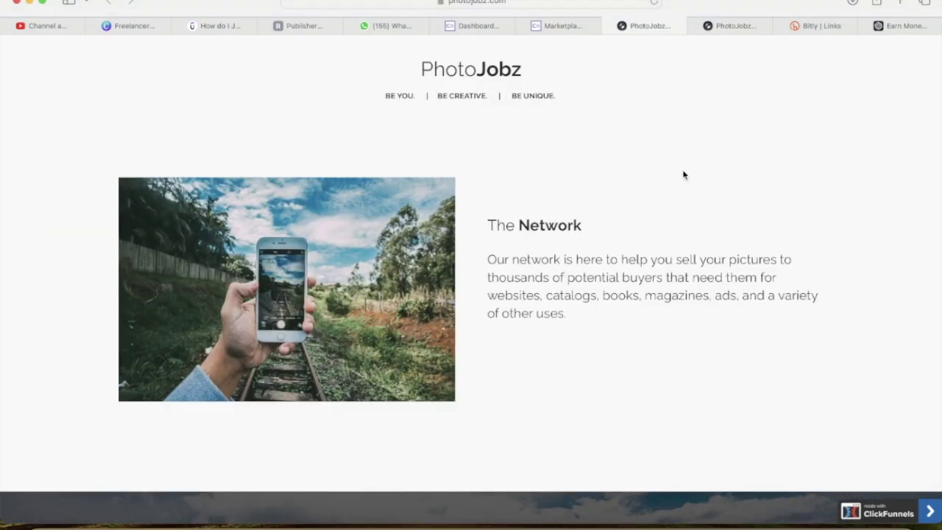
scroll(712, 178, "up", 10)
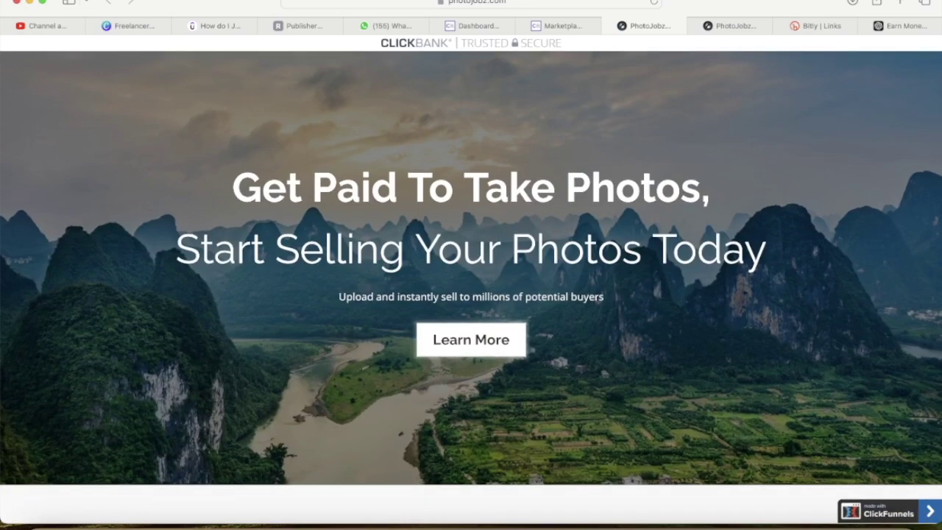
scroll(471, 265, "down", 3)
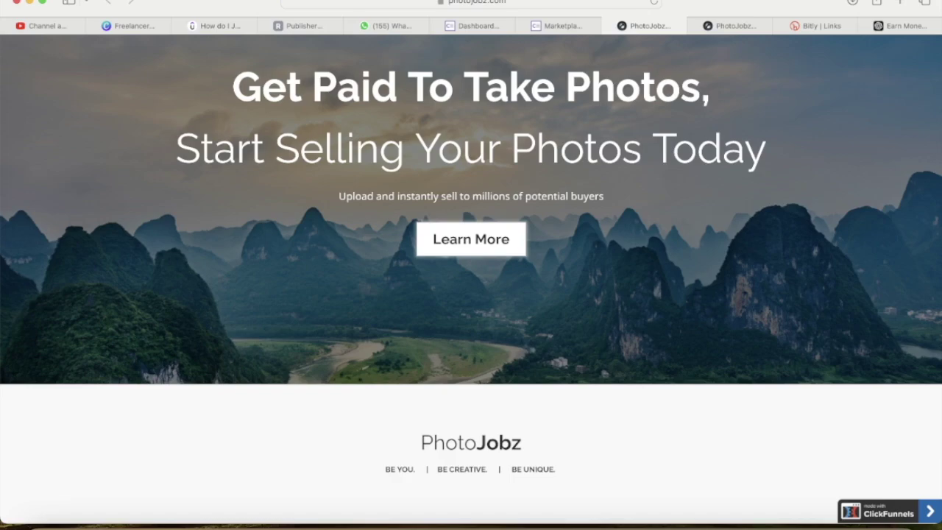
scroll(471, 265, "down", 3)
scroll(471, 265, "down", 7)
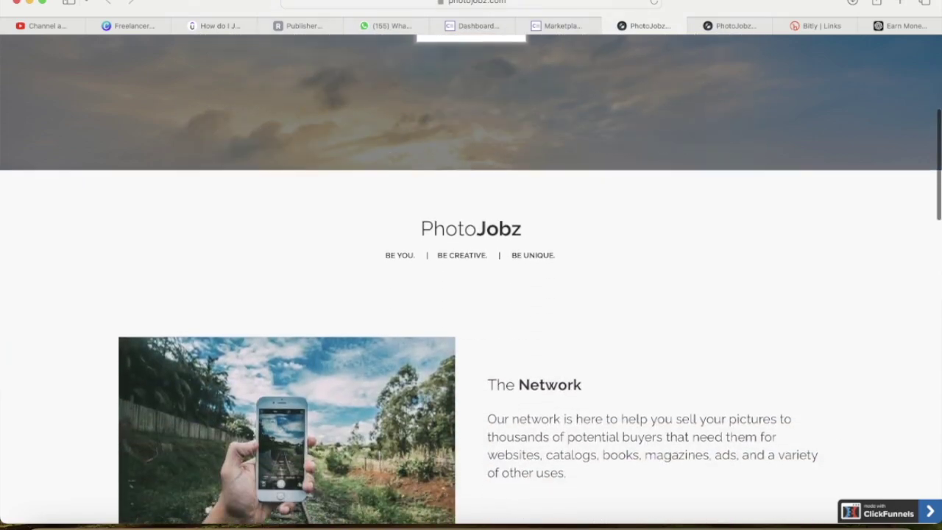
scroll(471, 280, "down", 20)
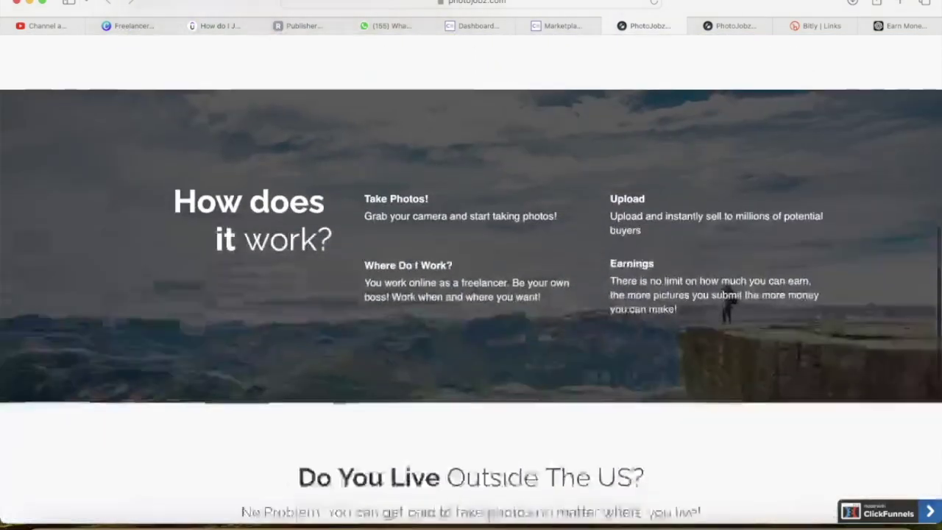
scroll(471, 265, "down", 11)
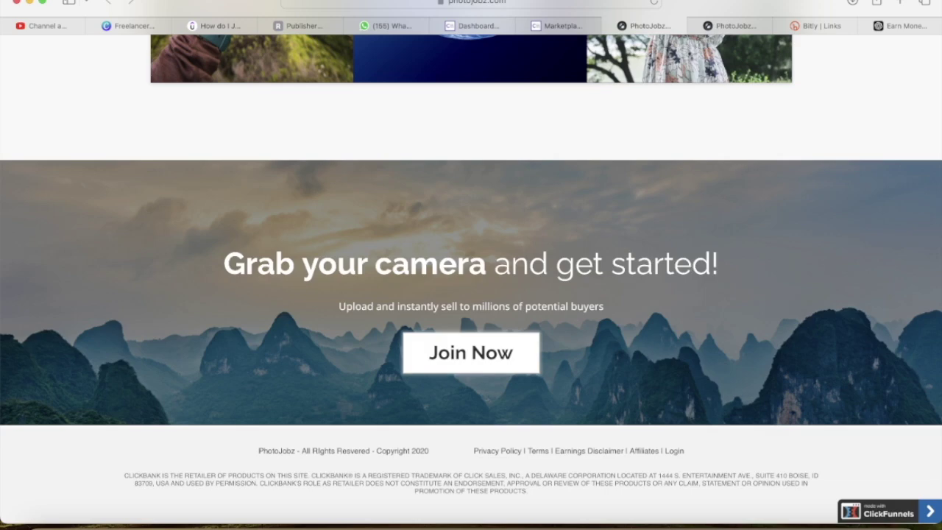
Switch to the ClickBank marketplace and generate a HopLink for the Photojobz offer using the account's affiliate nickname and the Default landing page.
left_click(563, 26)
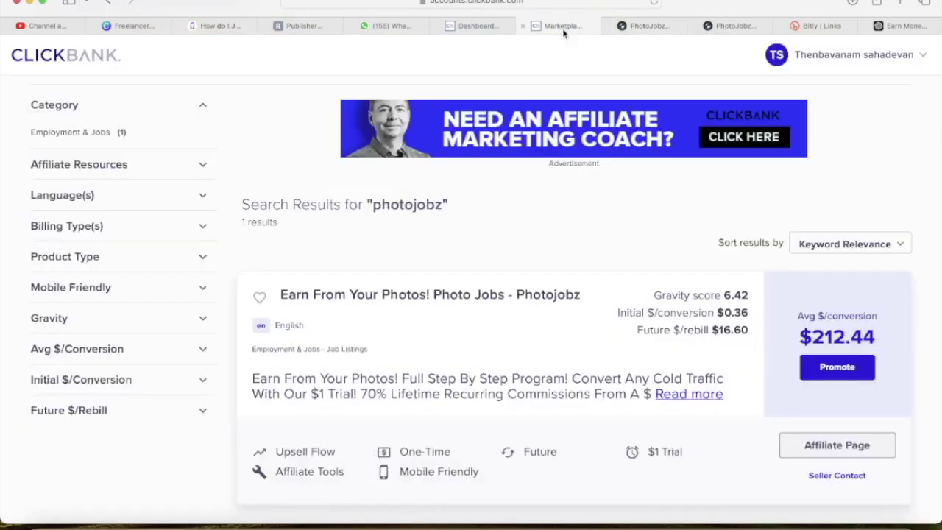
left_click(835, 372)
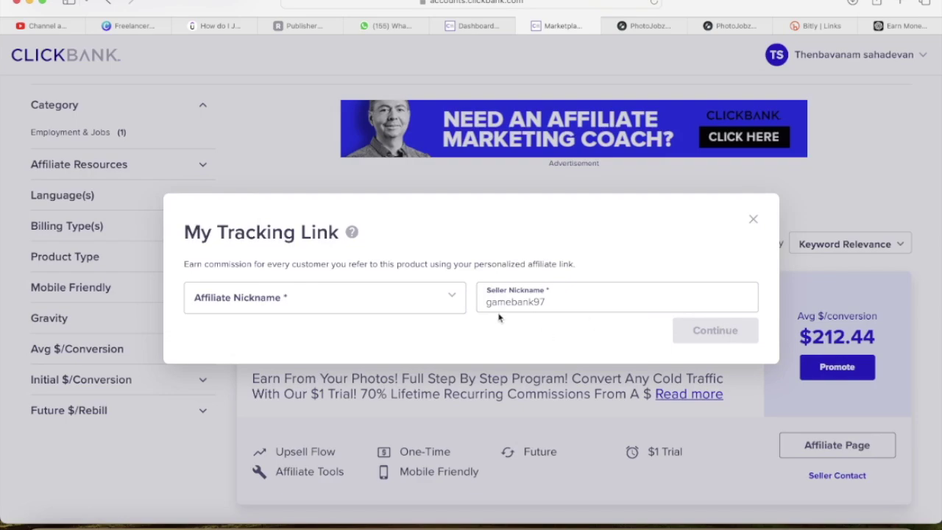
left_click(354, 299)
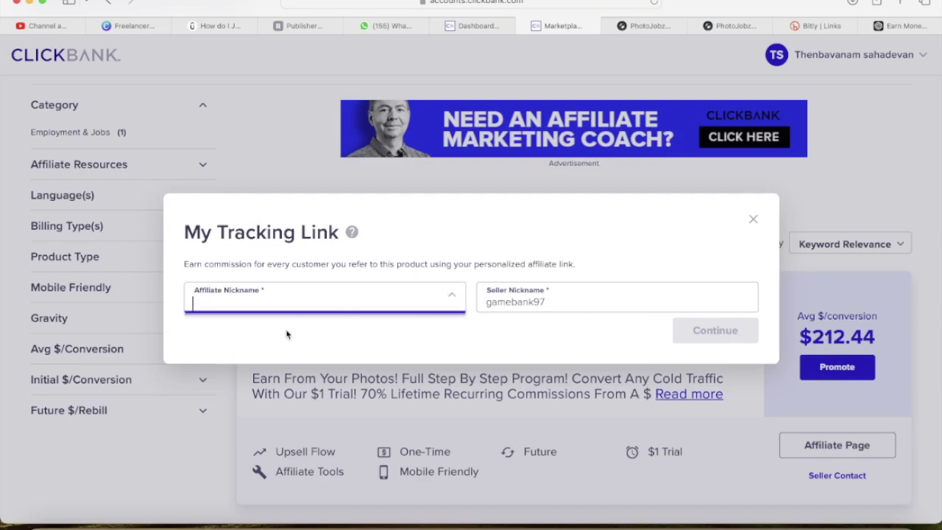
left_click(270, 341)
left_click(705, 331)
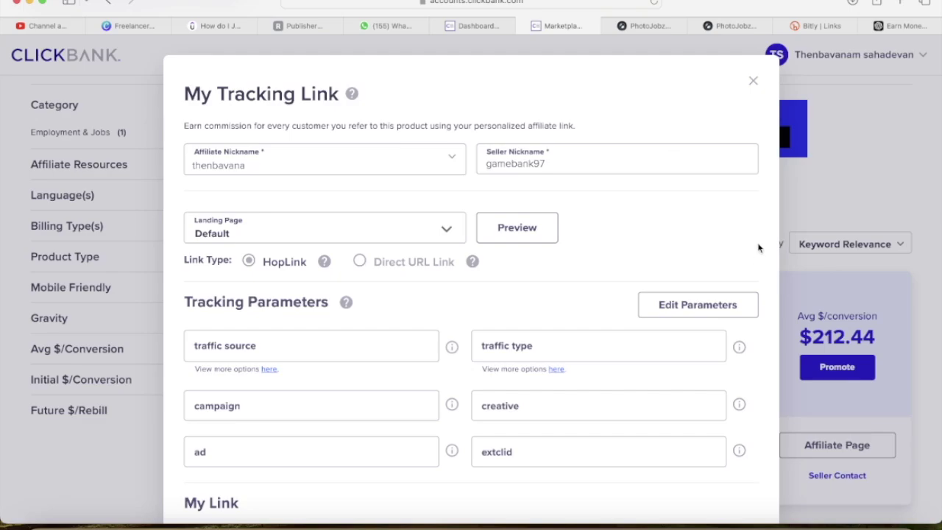
scroll(759, 248, "down", 5)
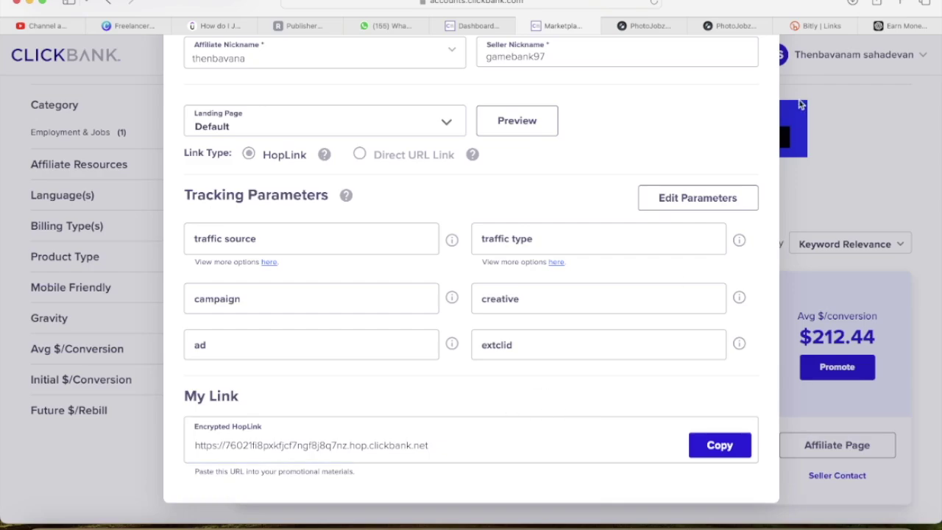
Check the ClickBank HopLink against Bitly, copy the short link bit.ly/3ARfX7b in Bitly and close its link dialog.
mouse_move(816, 30)
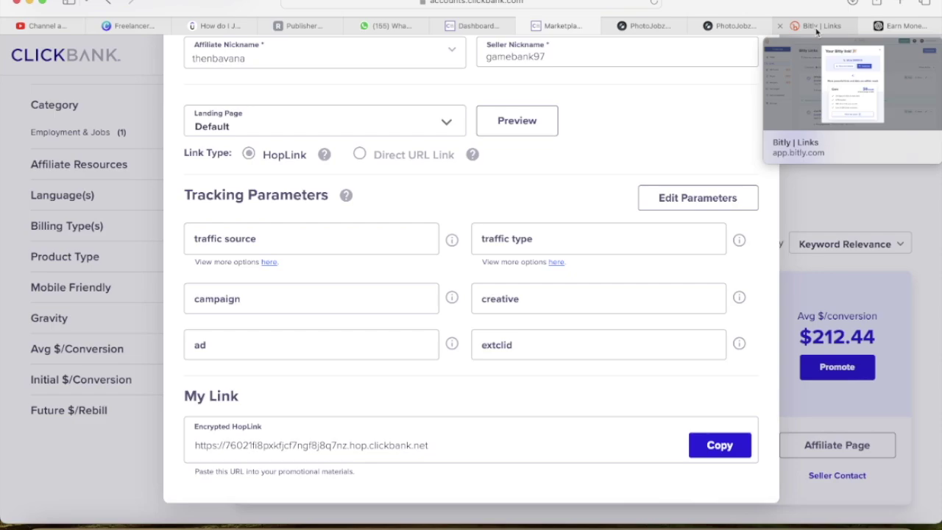
left_click(808, 32)
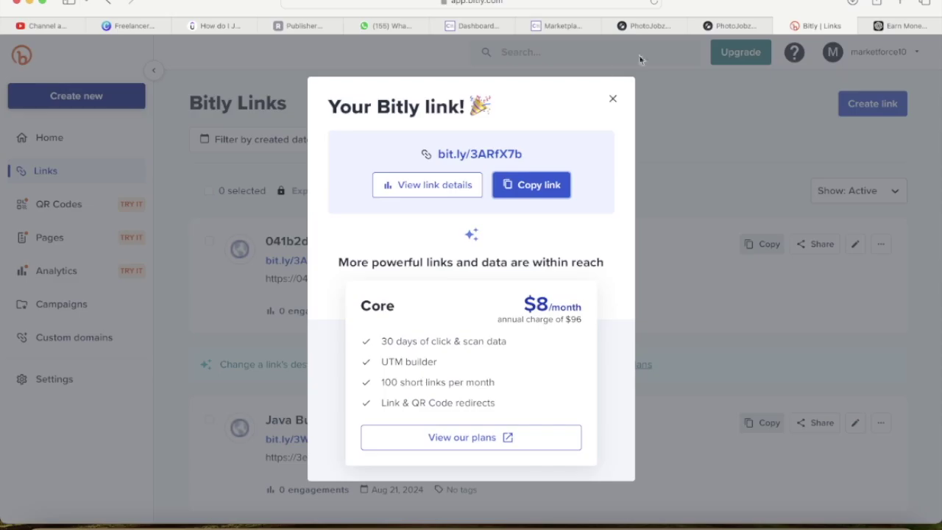
left_click(649, 24)
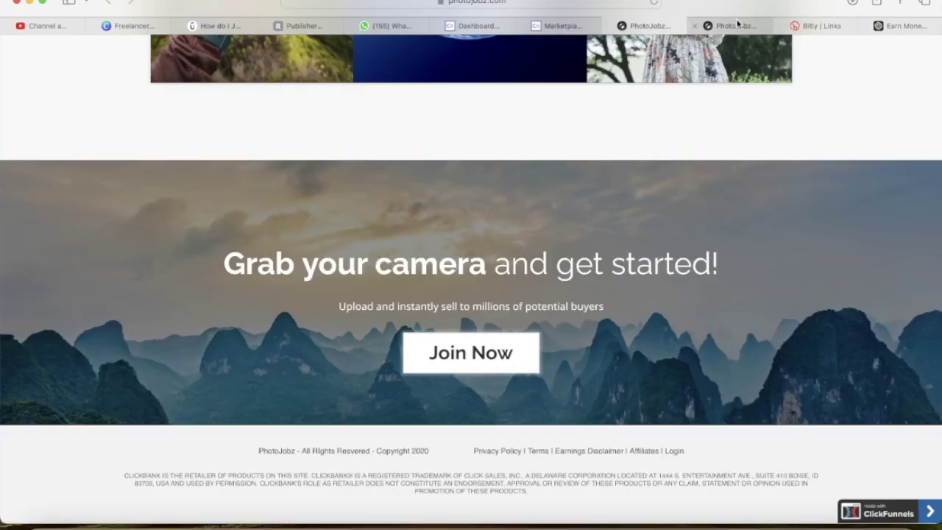
left_click(709, 28)
left_click(568, 27)
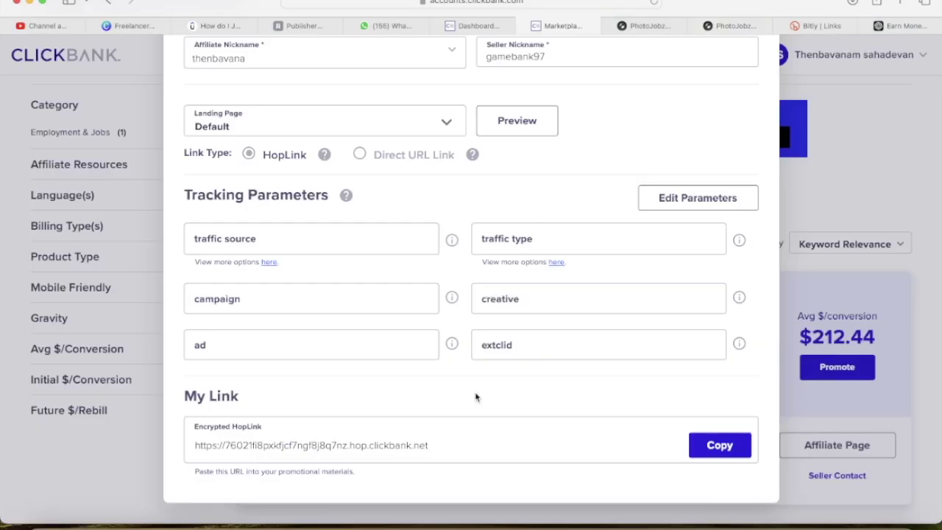
left_click(271, 452)
left_click(818, 25)
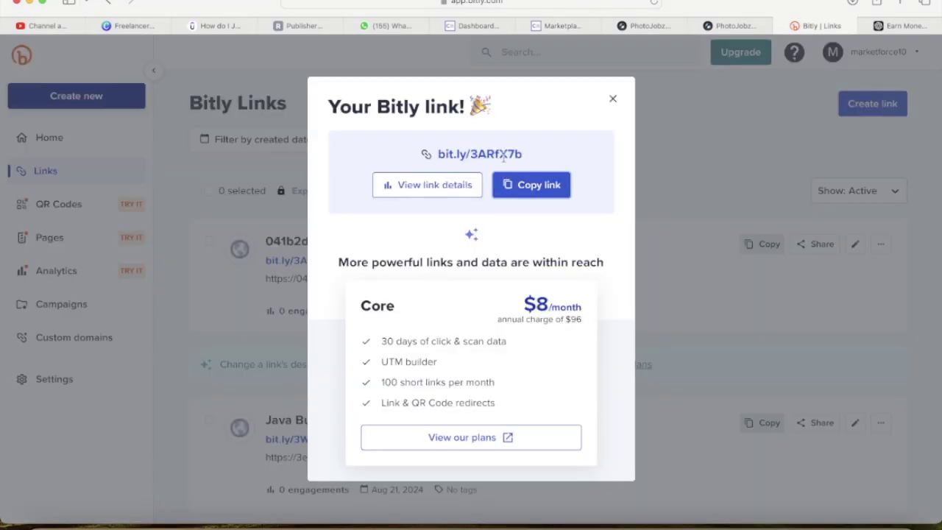
left_click(530, 184)
left_click(728, 138)
Switch to ChatGPT and review the Photojobz video script from its opening scene to the closing text.
mouse_move(894, 27)
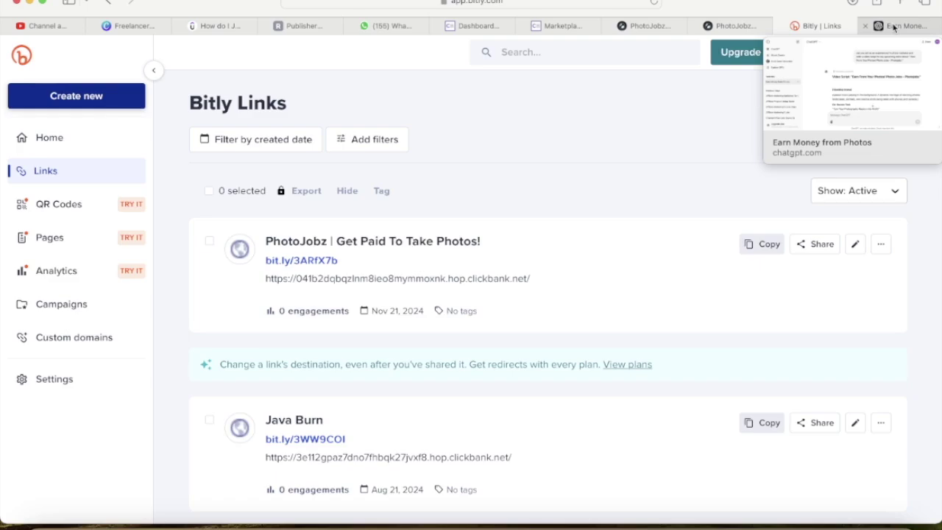
left_click(894, 28)
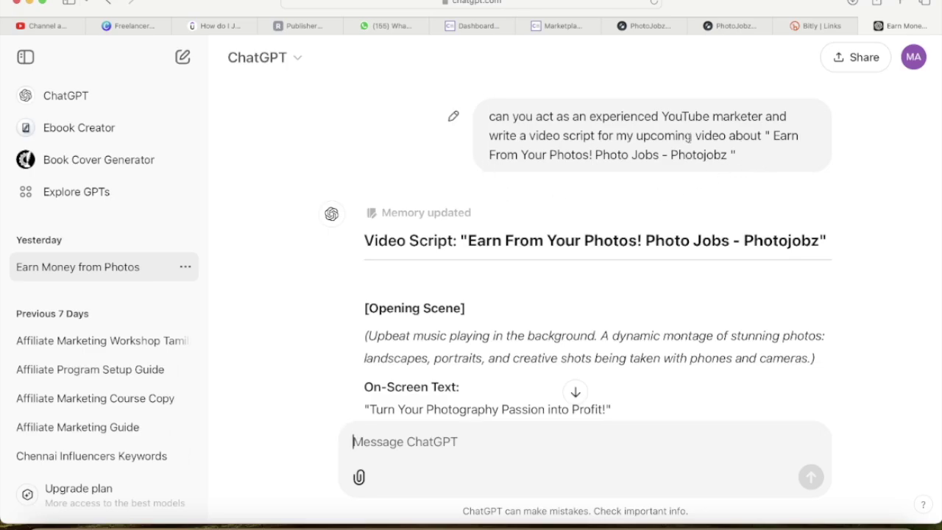
left_click_drag(598, 254, 623, 416)
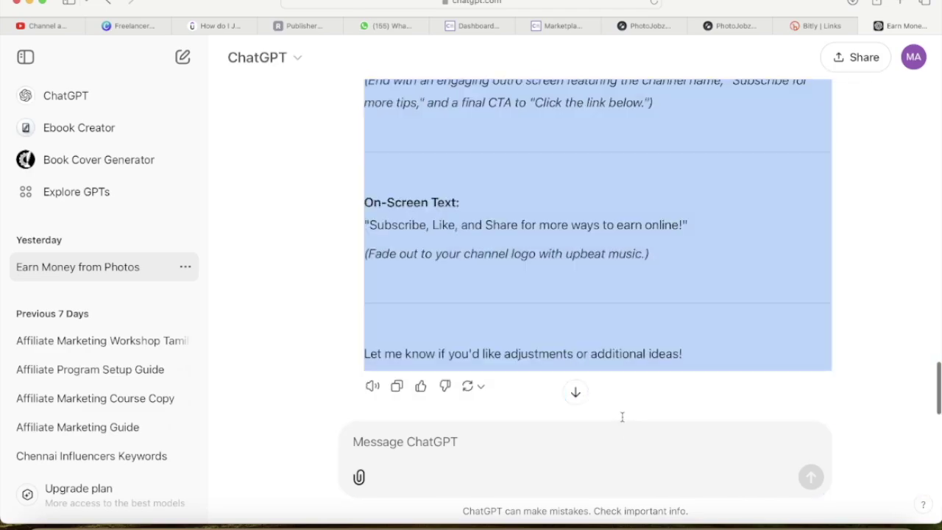
left_click(878, 241)
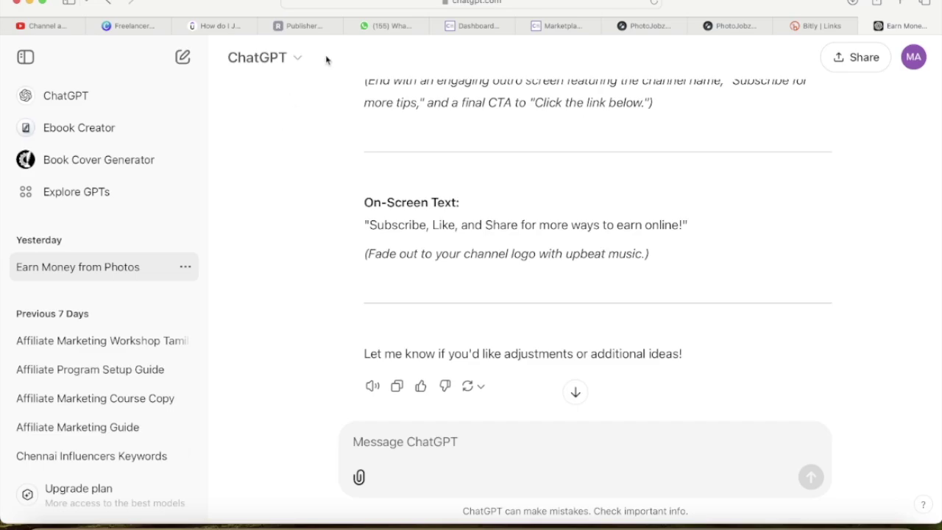
Switch to YouTube Studio and upload Photo jobz.mp4 from the Downloads folder as a new video.
left_click(54, 27)
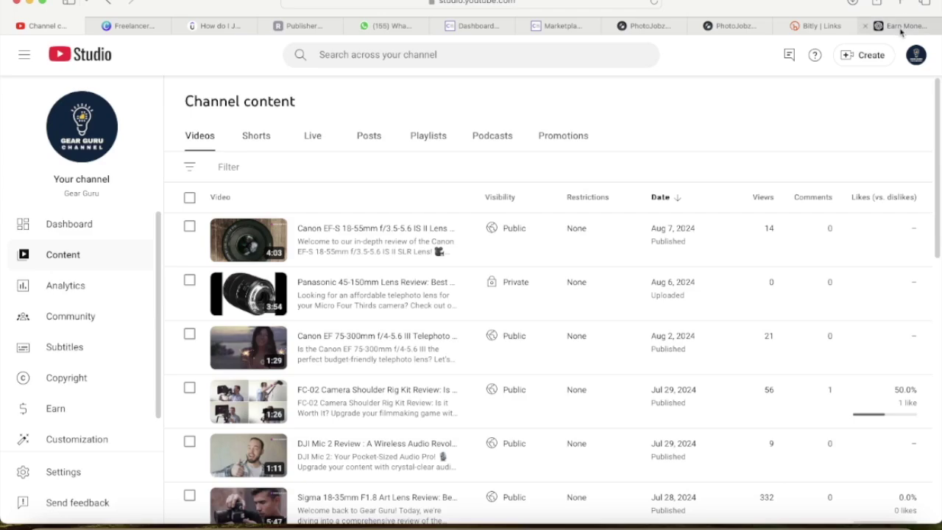
mouse_move(901, 31)
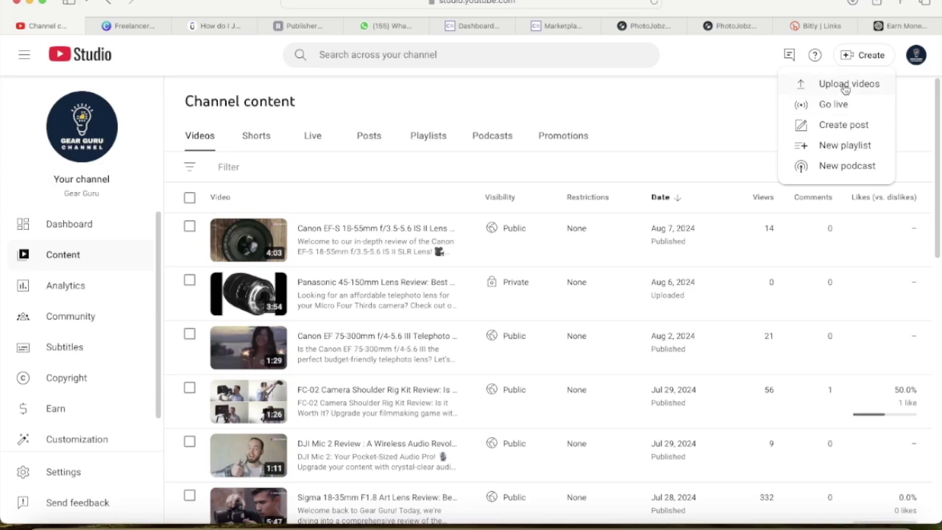
left_click(846, 86)
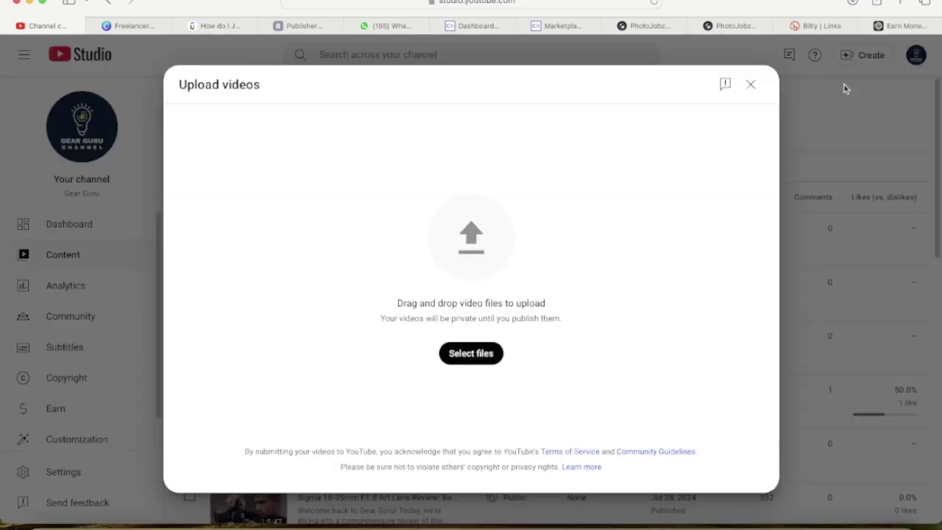
left_click(471, 353)
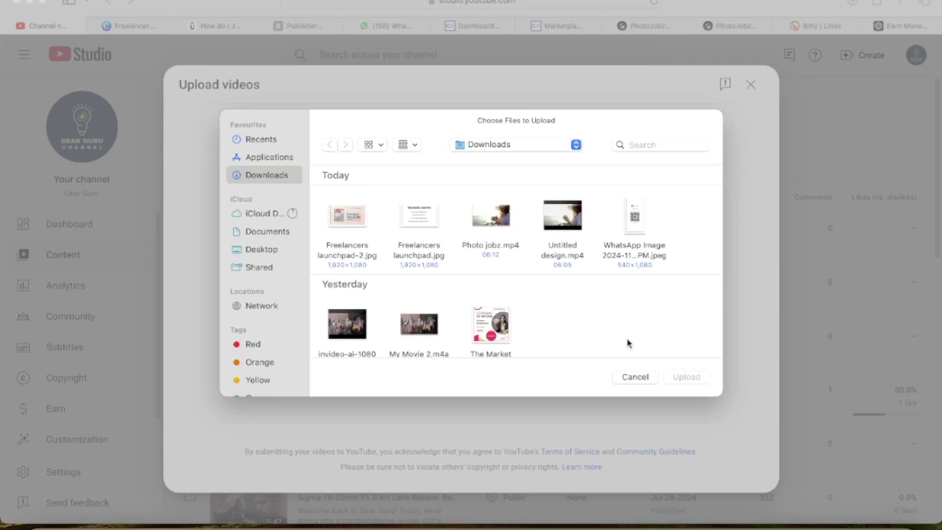
left_click(486, 252)
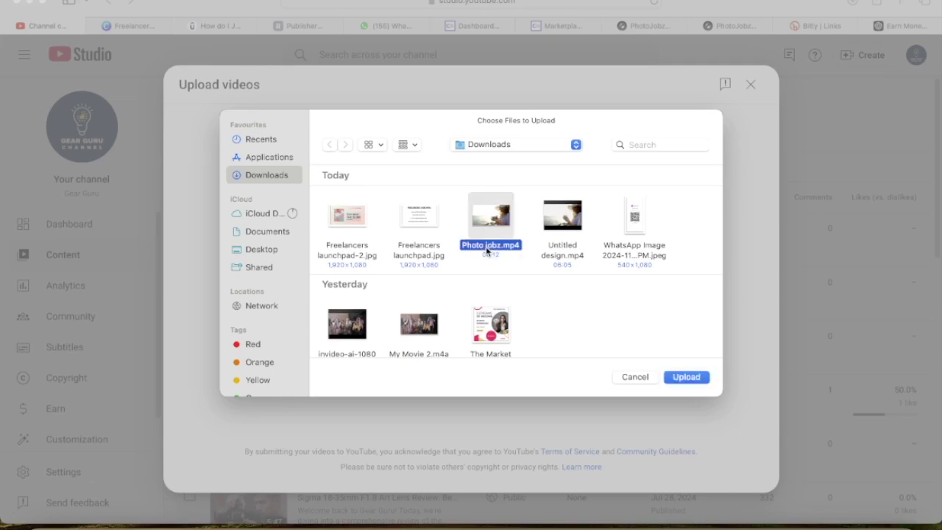
left_click(688, 380)
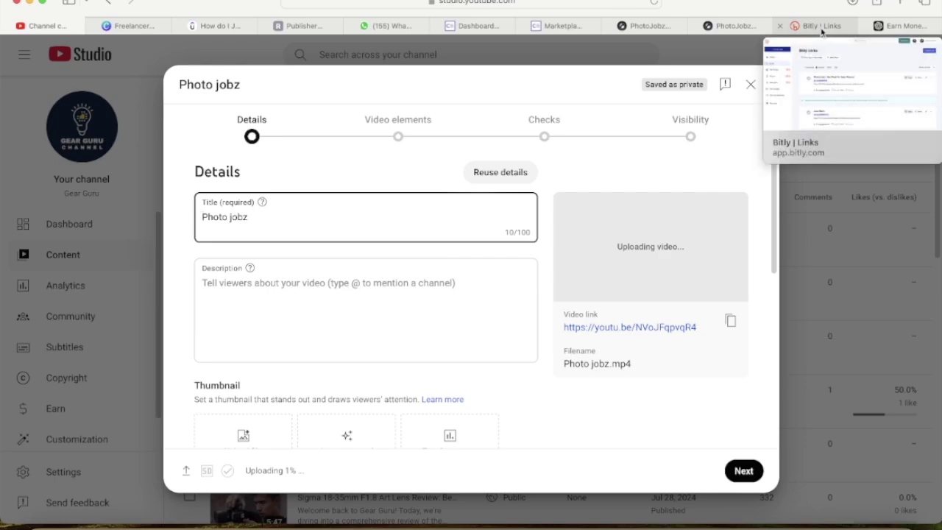
Switch to ChatGPT and send the prompt "can you write a suitable You Tube title and description for this video".
left_click(902, 26)
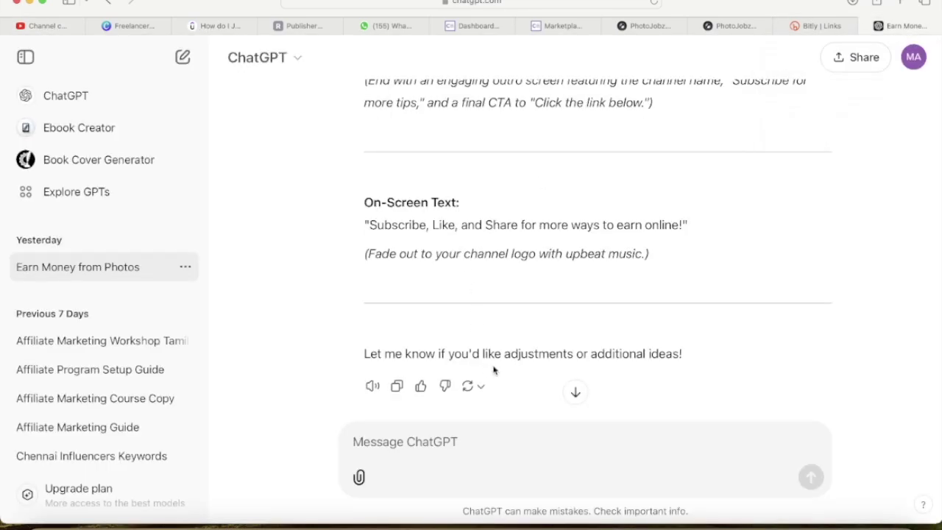
left_click(421, 446)
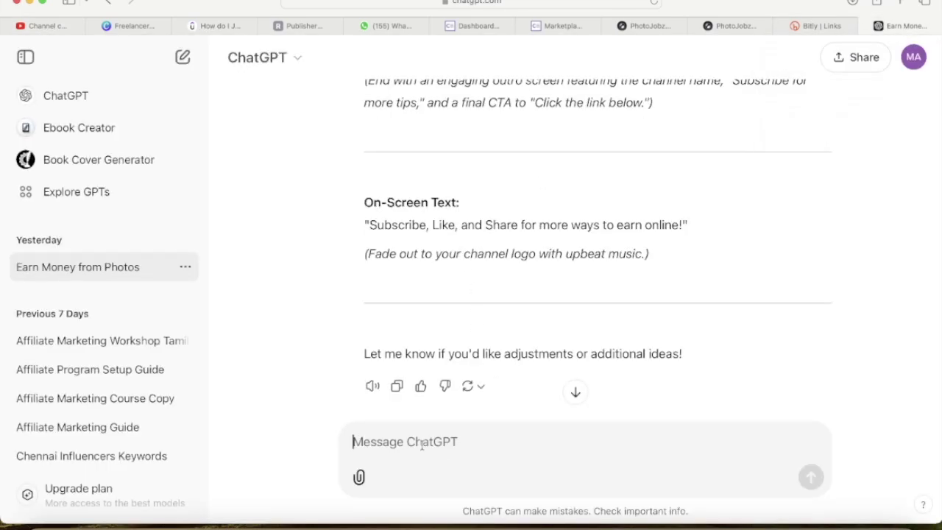
left_click(577, 392)
type("can you write")
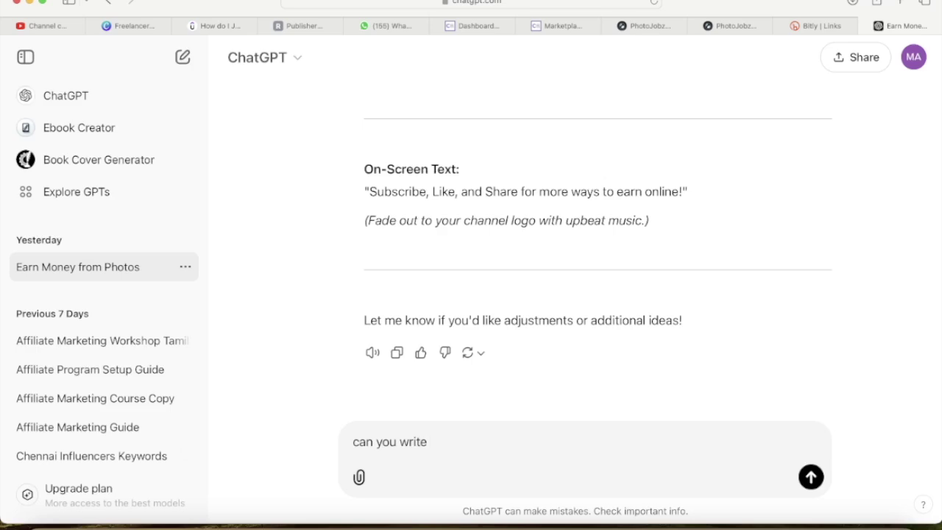
type("a suitable YouTube title and description for this video")
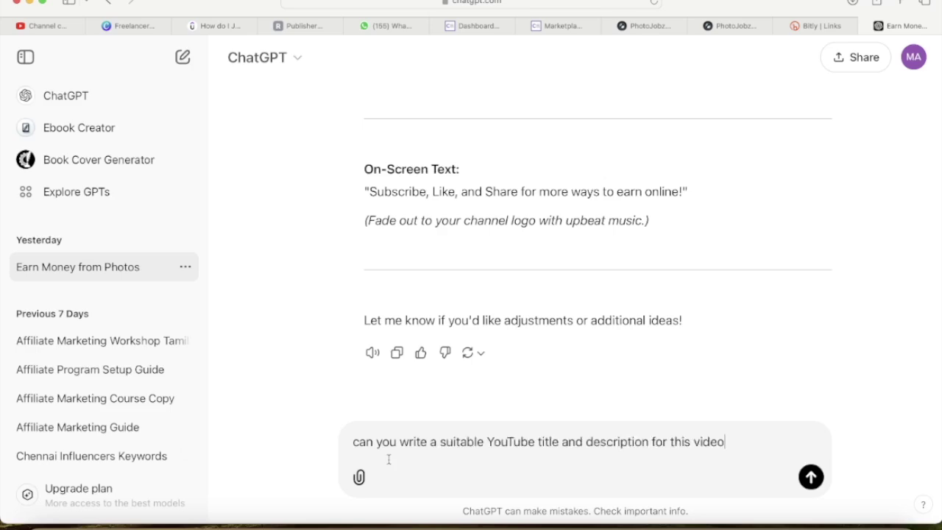
left_click(508, 441)
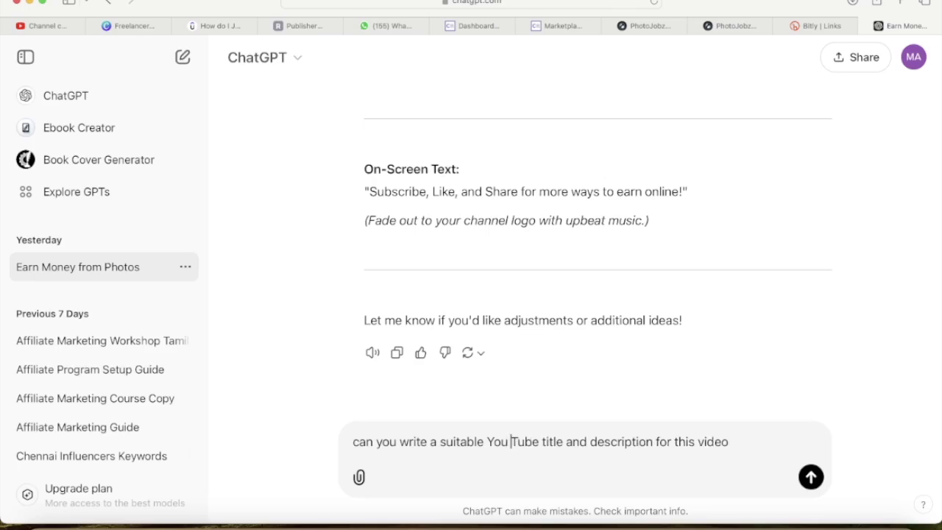
left_click(812, 477)
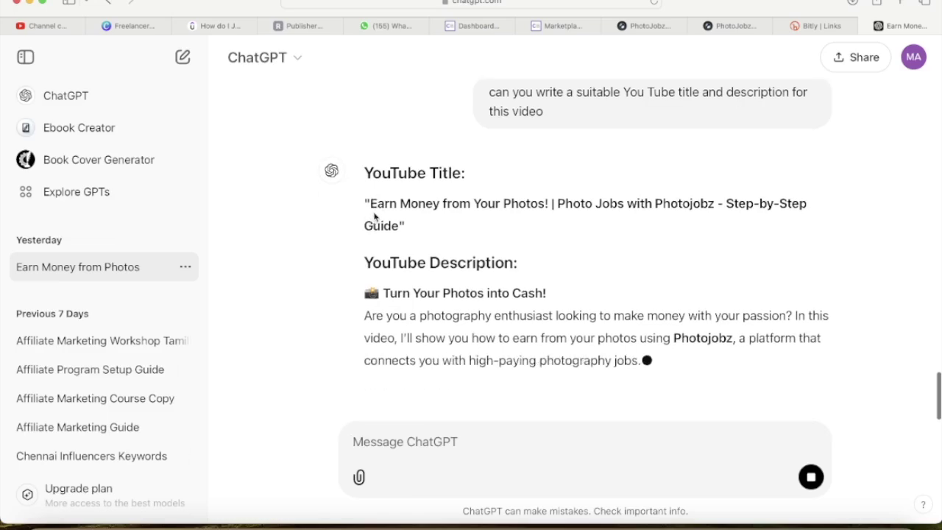
Replace the video's title in YouTube Studio with ChatGPT's "Earn Money from Your Photos! | Photo Jobs with Photojobz - Step-by-Step Guide".
left_click_drag(371, 202, 398, 226)
key("super+c")
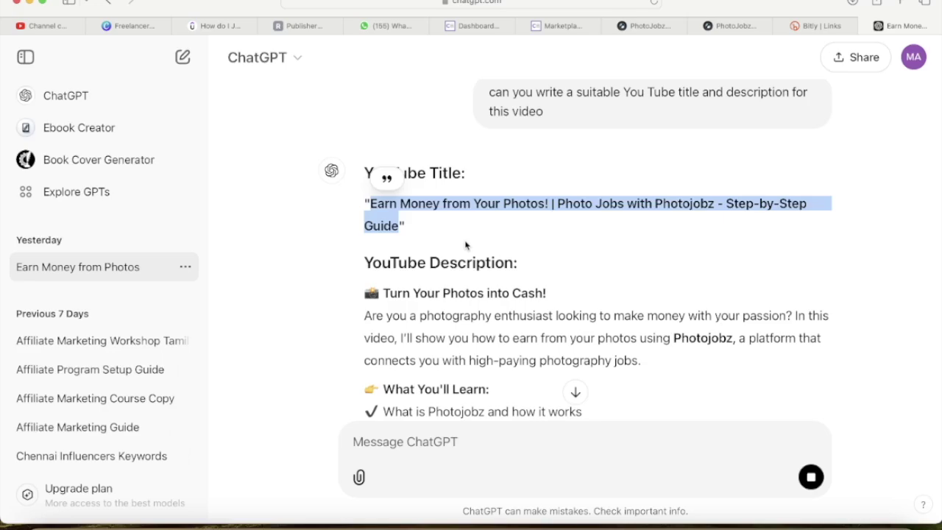
left_click(42, 27)
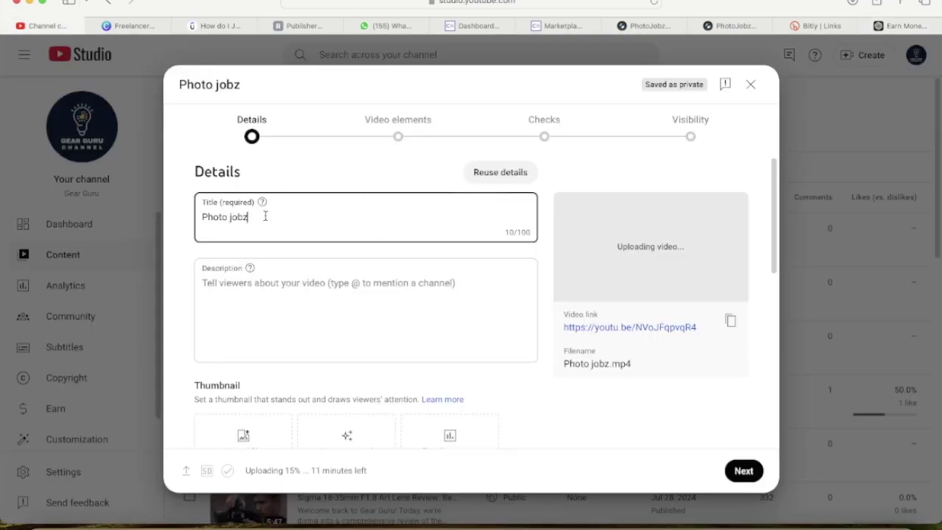
key("super+a")
key("super+v")
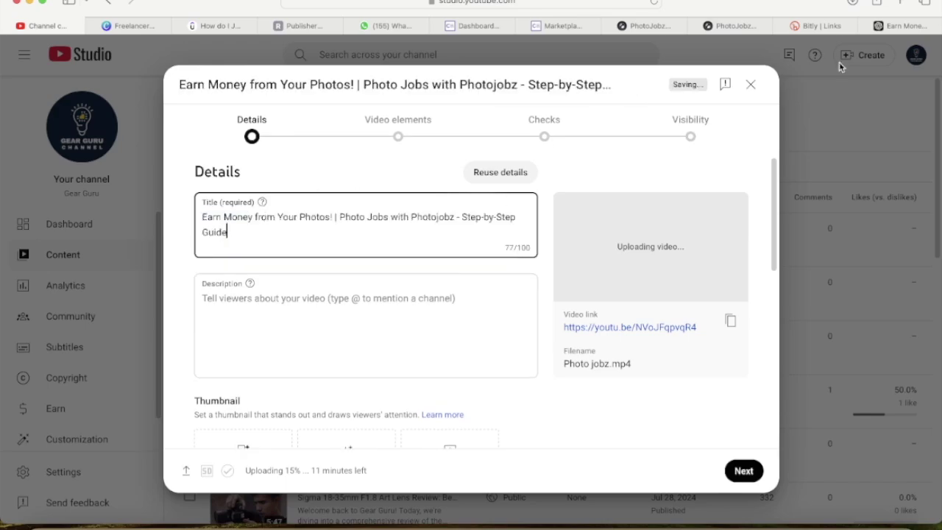
Copy ChatGPT's description, from "Turn Your Photos into Cash!" through the hashtags, into the video's description in YouTube Studio.
left_click(894, 28)
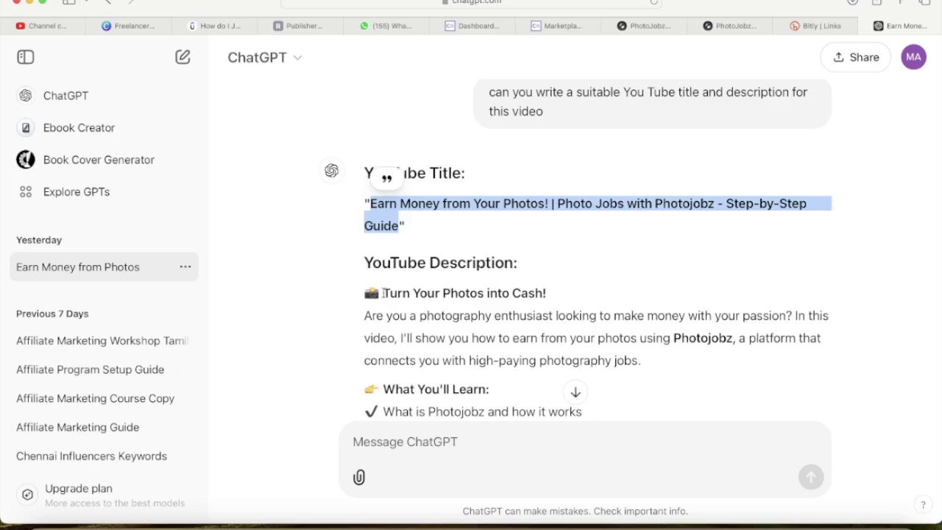
left_click_drag(383, 293, 563, 382)
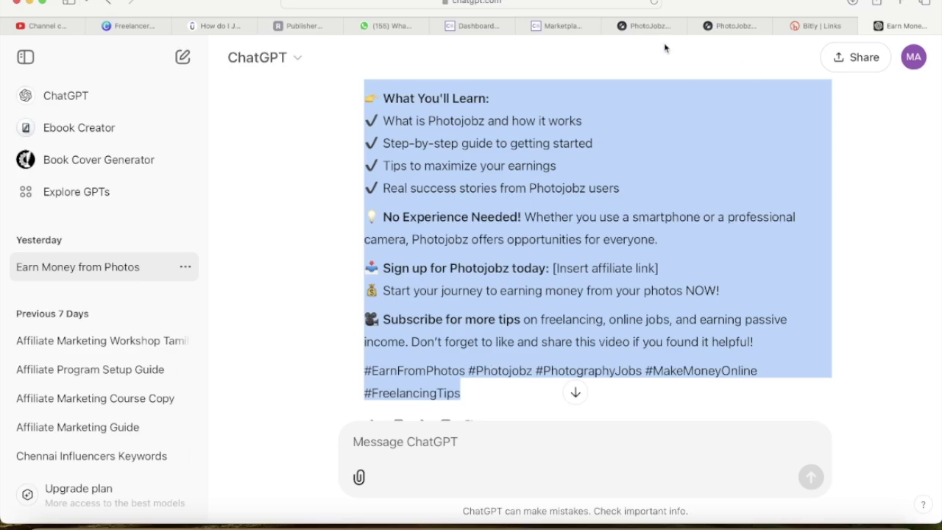
left_click(43, 26)
left_click(225, 302)
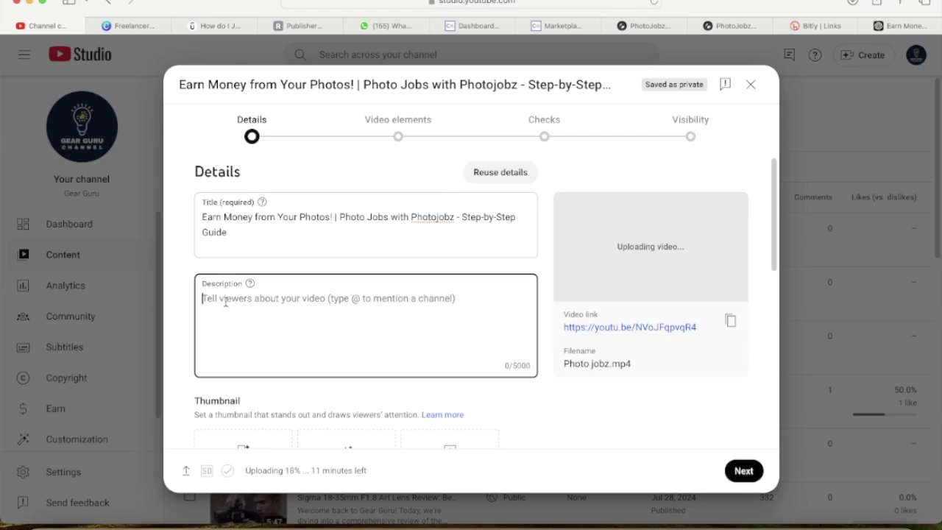
key("super+v")
left_click(554, 410)
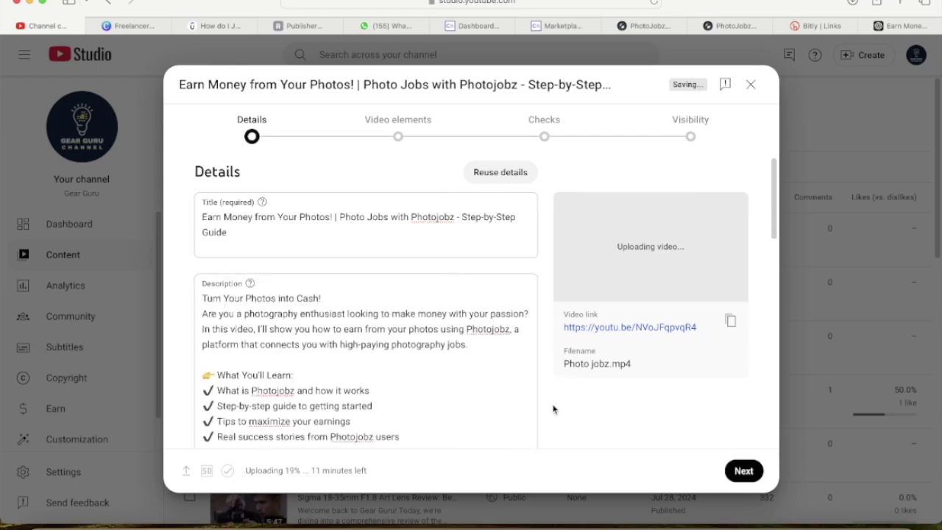
scroll(516, 416, "down", 1)
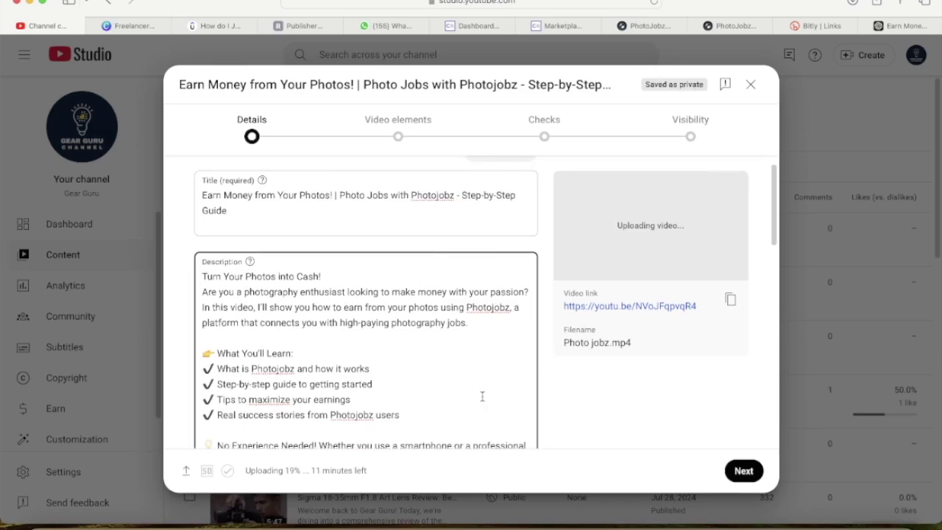
left_click_drag(482, 397, 487, 442)
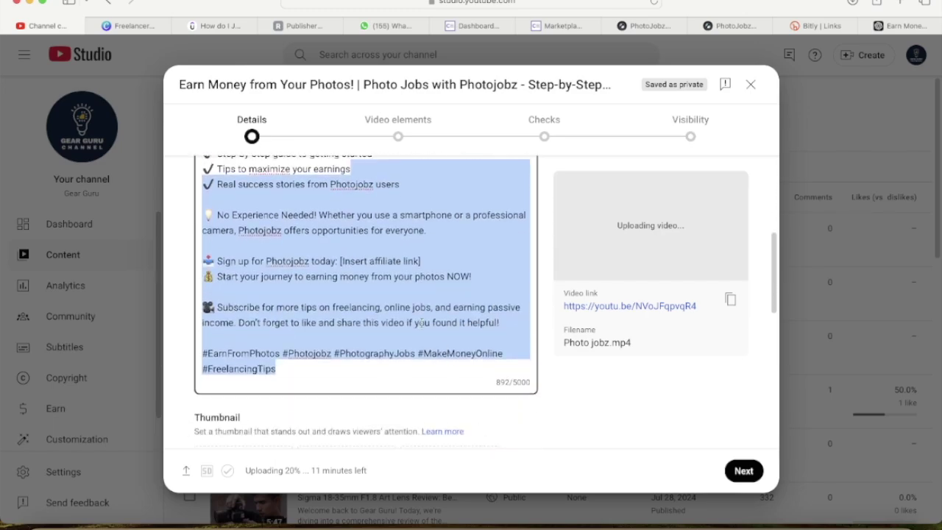
left_click(299, 262)
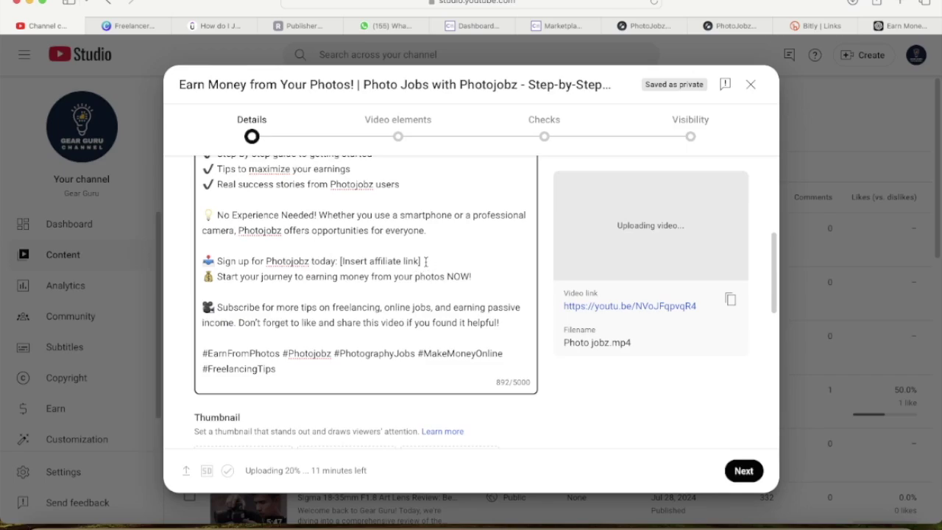
left_click(815, 28)
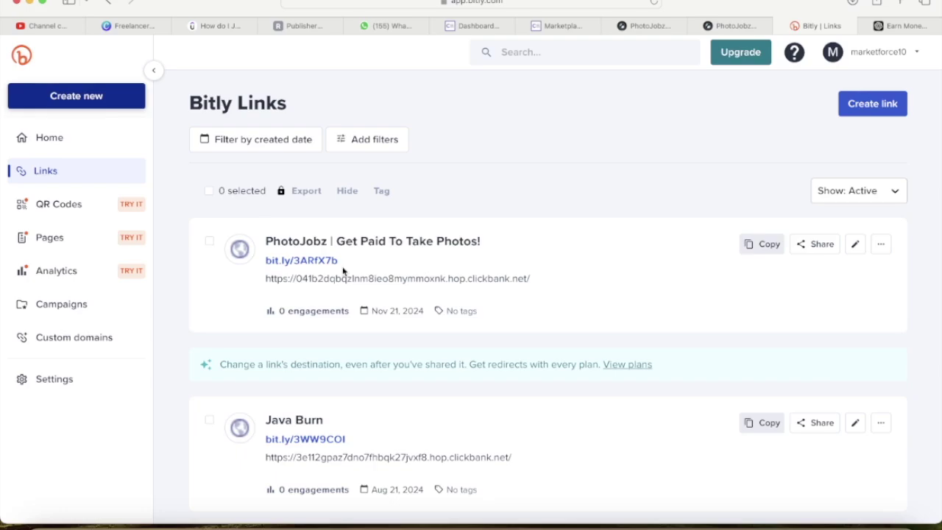
left_click(766, 245)
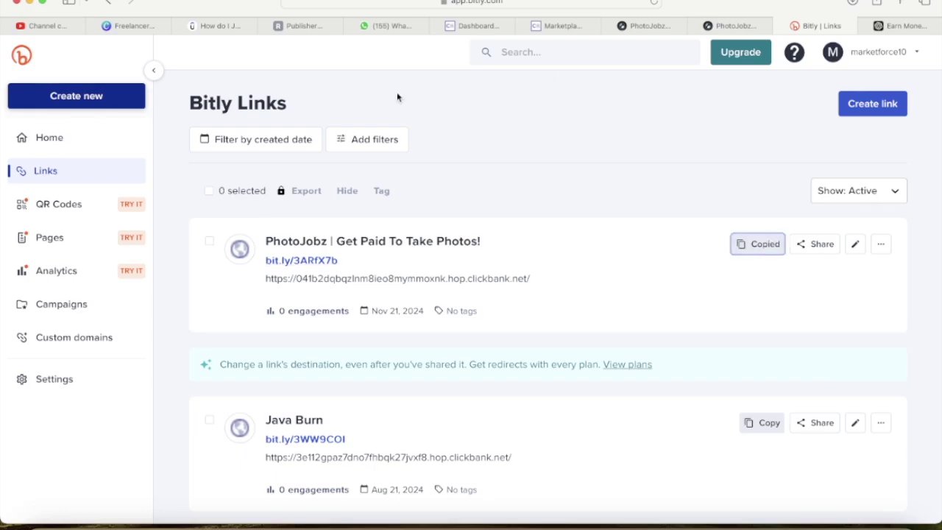
left_click(49, 26)
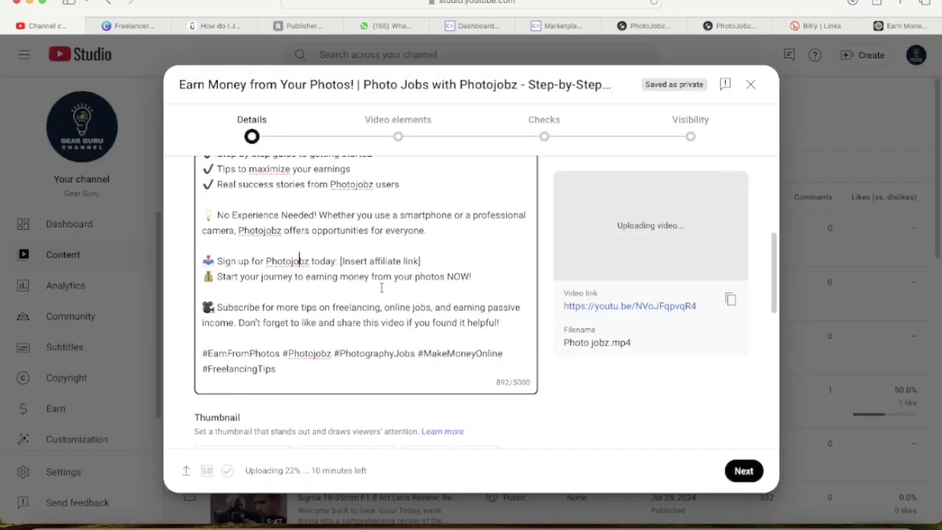
left_click_drag(422, 260, 338, 260)
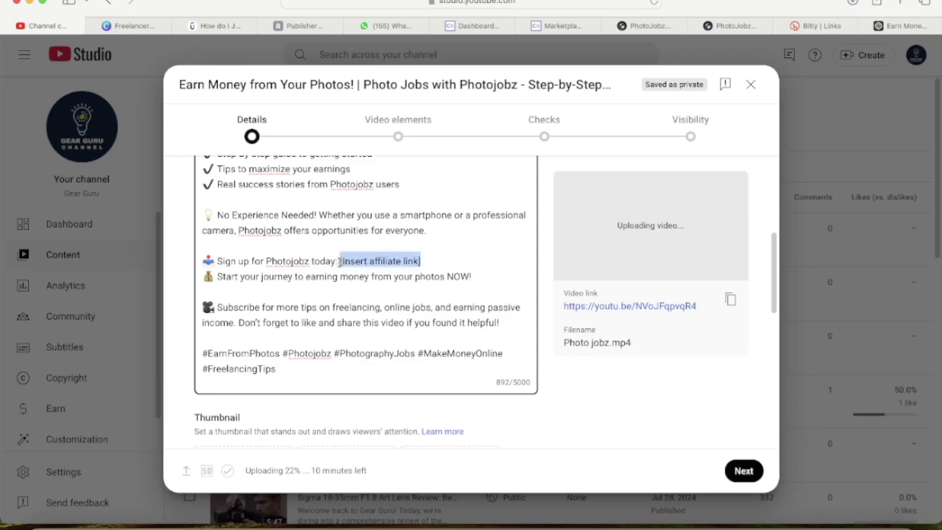
key("super+v")
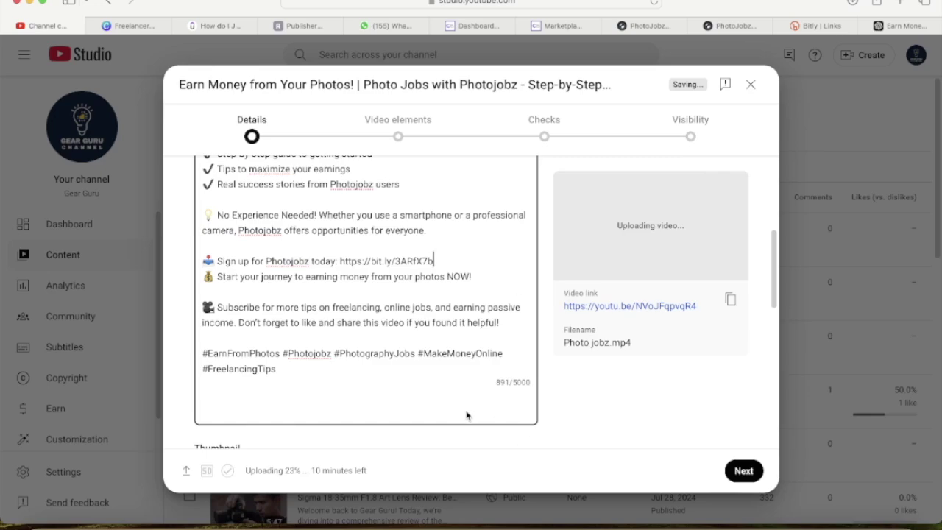
Create a public playlist titled "photography" and assign the video to it.
left_click_drag(556, 416, 522, 391)
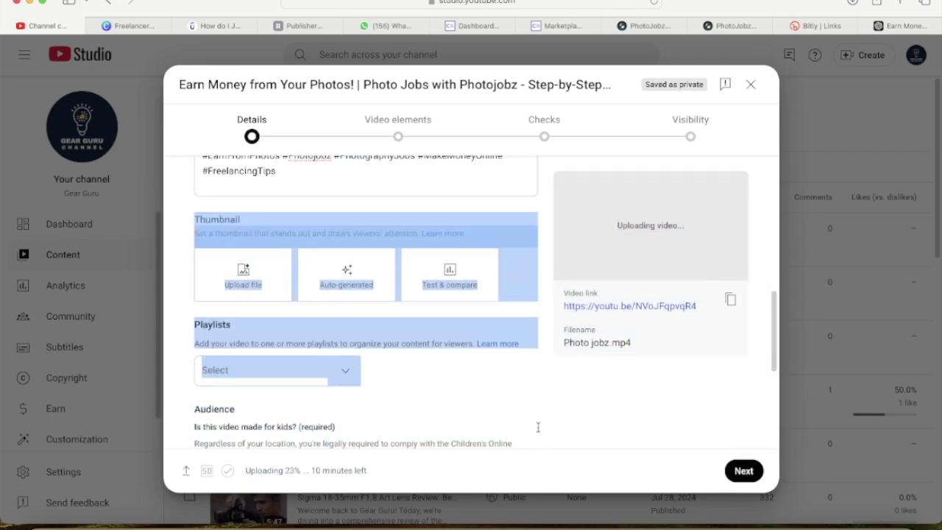
left_click(518, 390)
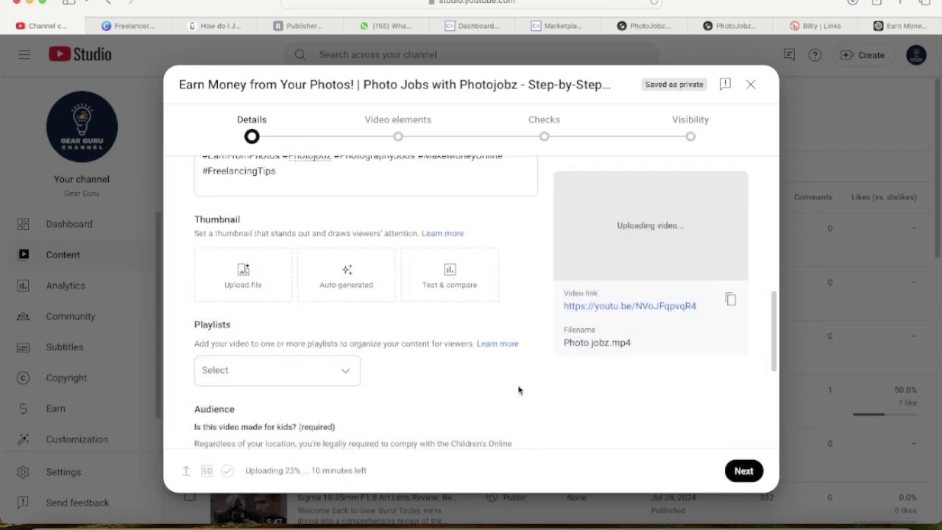
left_click(346, 373)
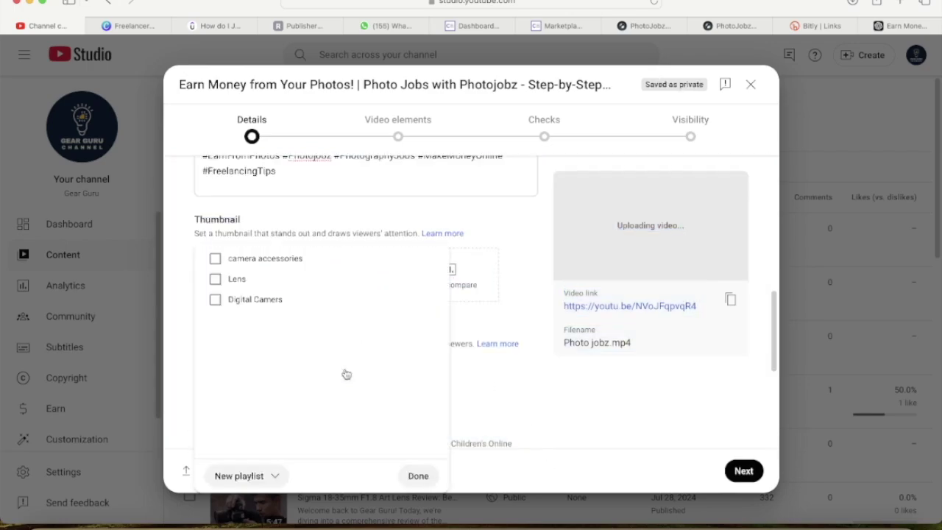
left_click(256, 483)
left_click(281, 435)
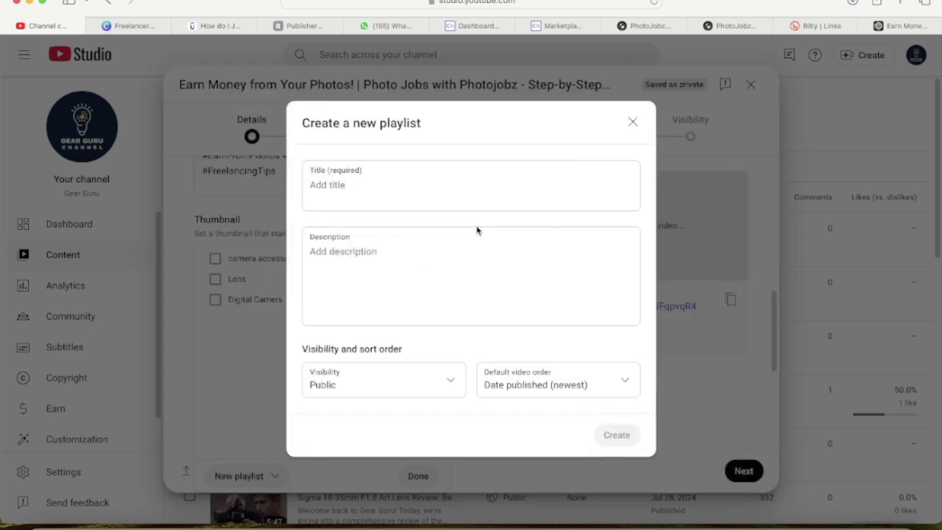
type("photography")
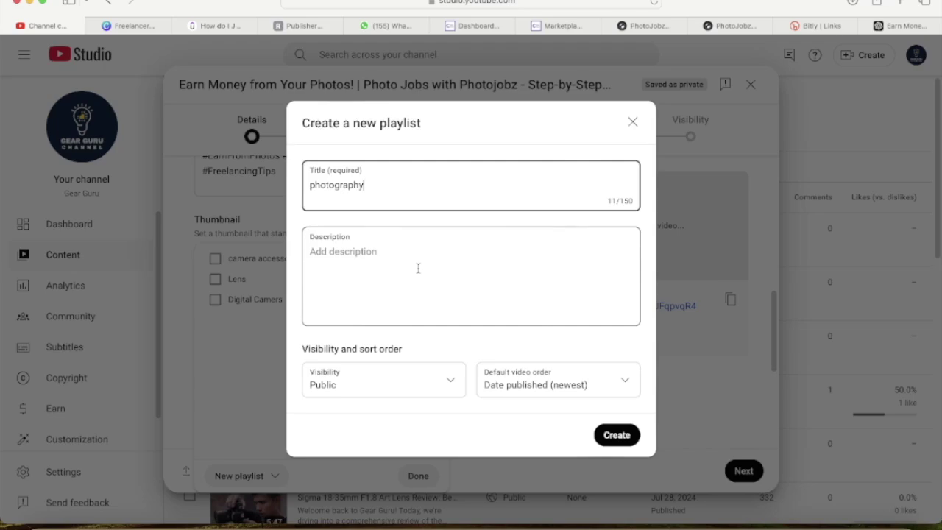
left_click(618, 436)
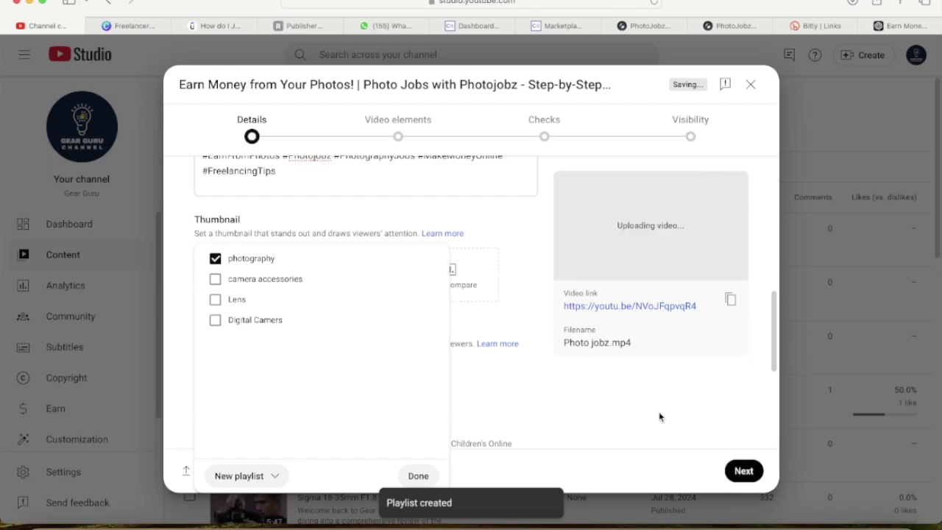
left_click(418, 476)
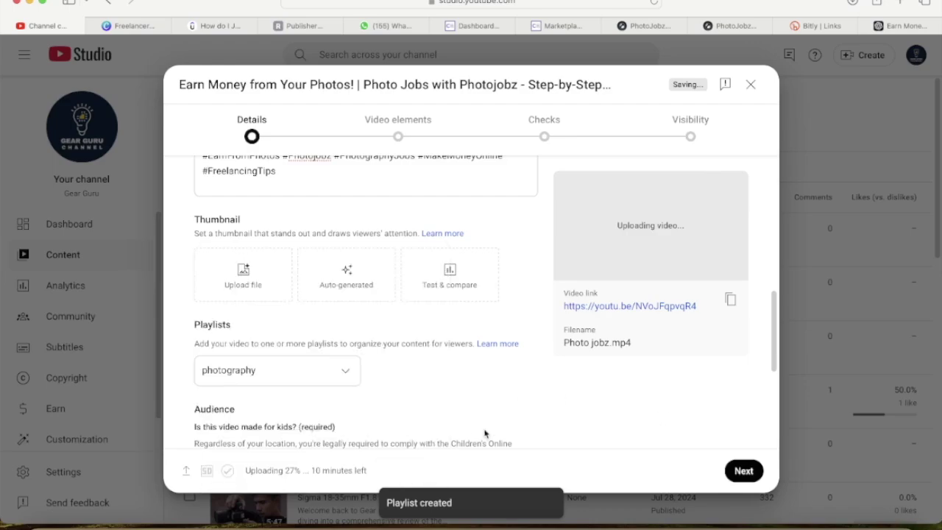
Mark the video as not made for kids and advance past the video elements to the Checks stage.
left_click(732, 473)
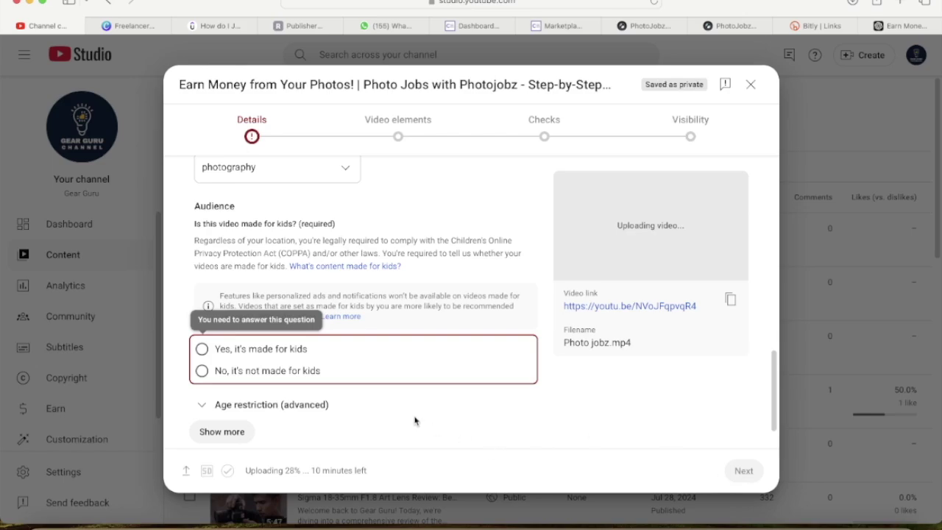
left_click(202, 371)
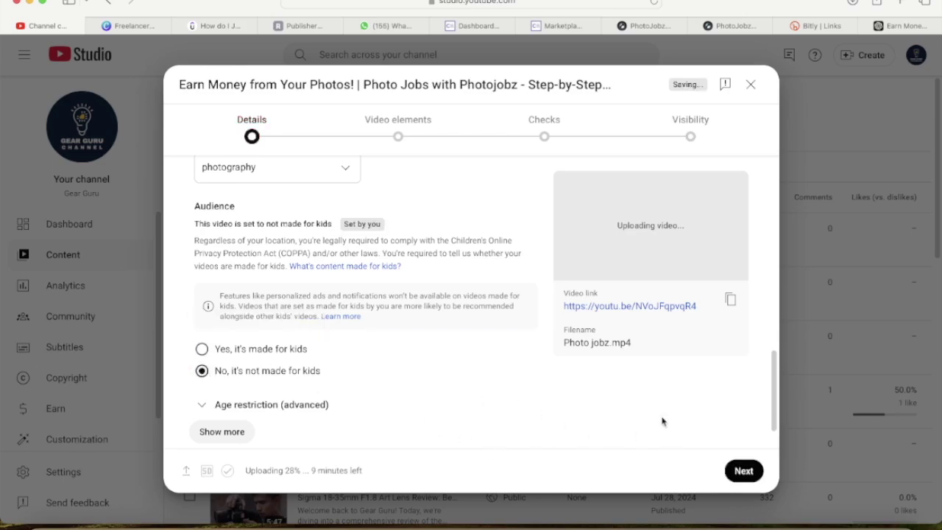
left_click(745, 475)
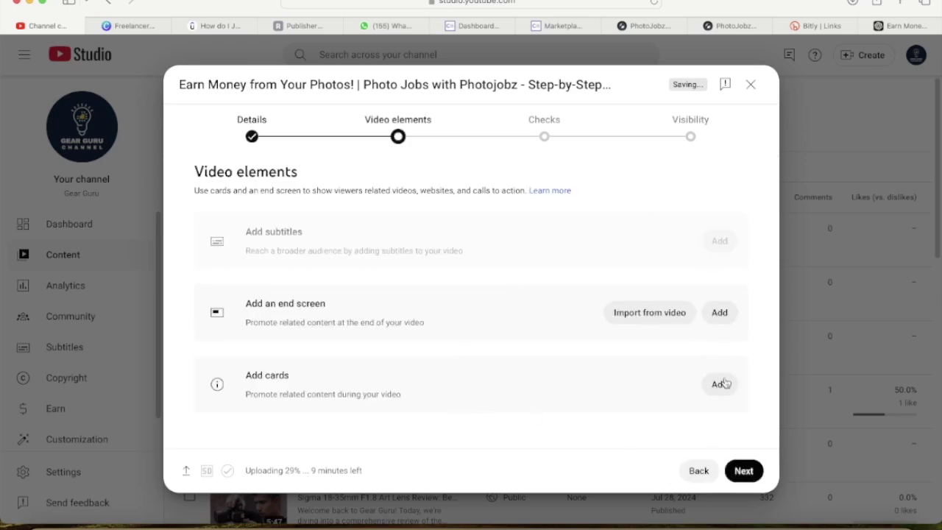
left_click(745, 474)
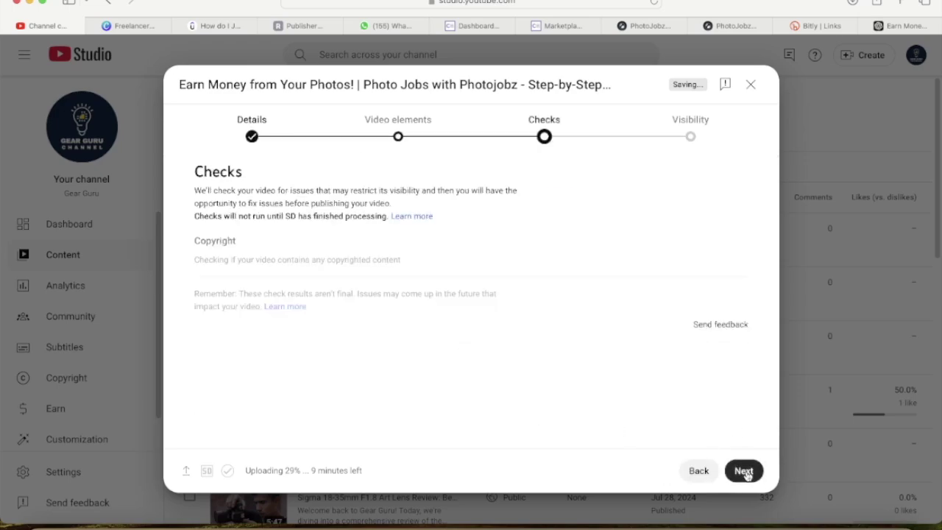